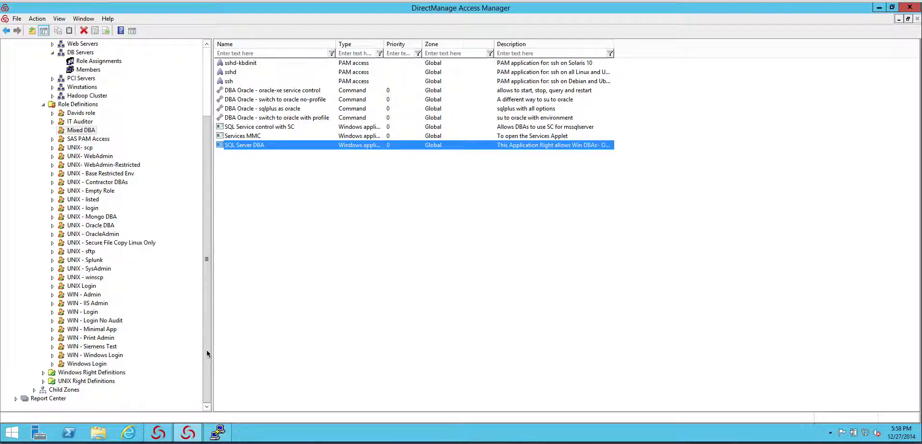
# Step: Review the members and role assignments of the DB Servers computer role
pyautogui.click(205, 241)
pyautogui.moveTo(205, 241); pyautogui.dragTo(208, 167)
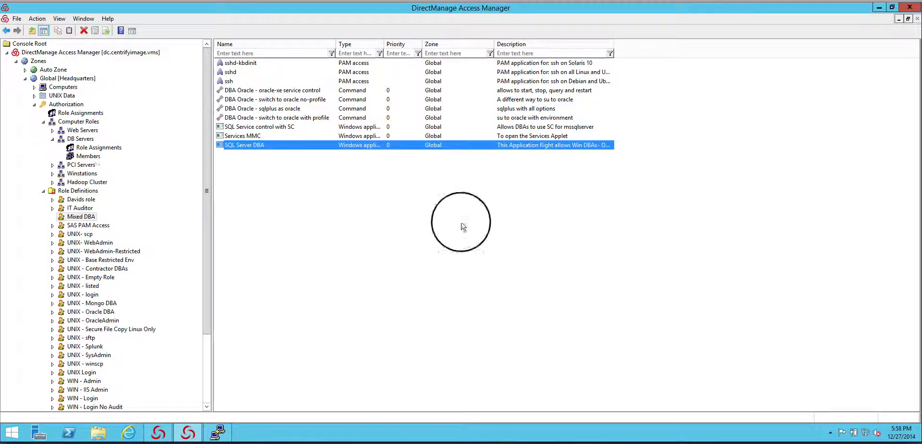
pyautogui.click(89, 157)
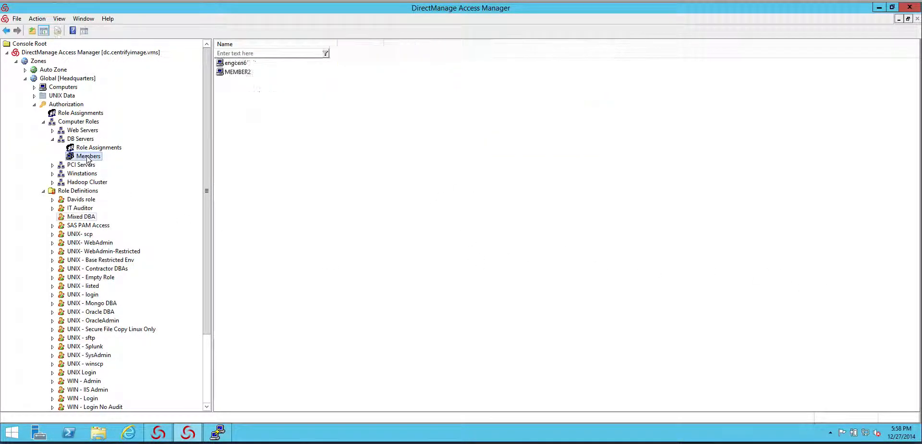
pyautogui.click(243, 74)
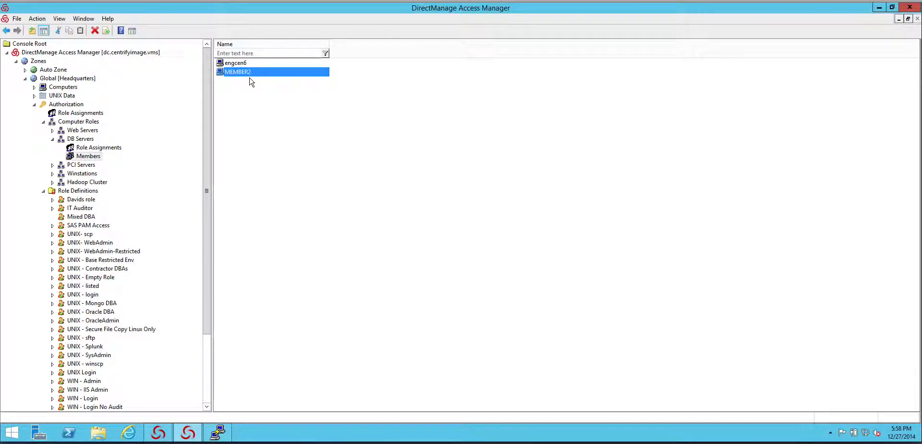
pyautogui.click(85, 148)
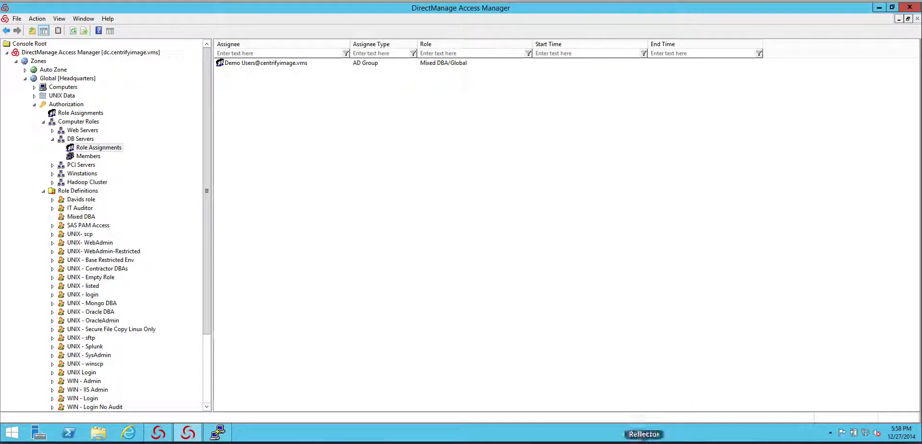
pyautogui.moveTo(475, 113); pyautogui.dragTo(456, 81)
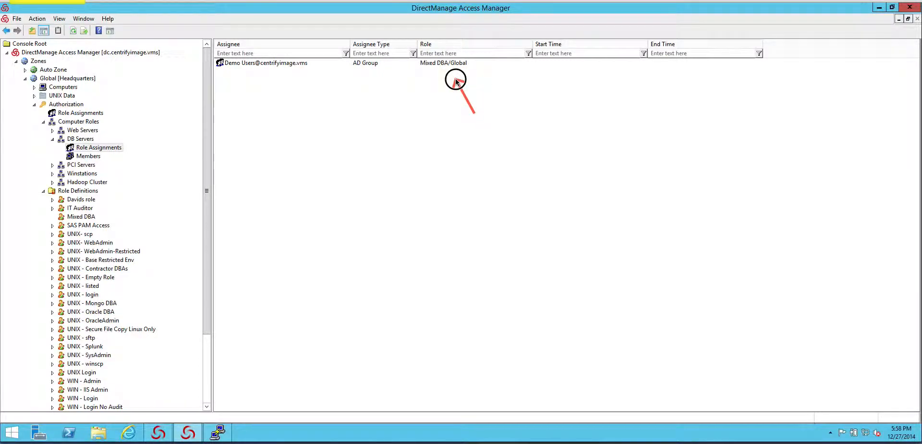
pyautogui.moveTo(305, 106); pyautogui.dragTo(279, 75)
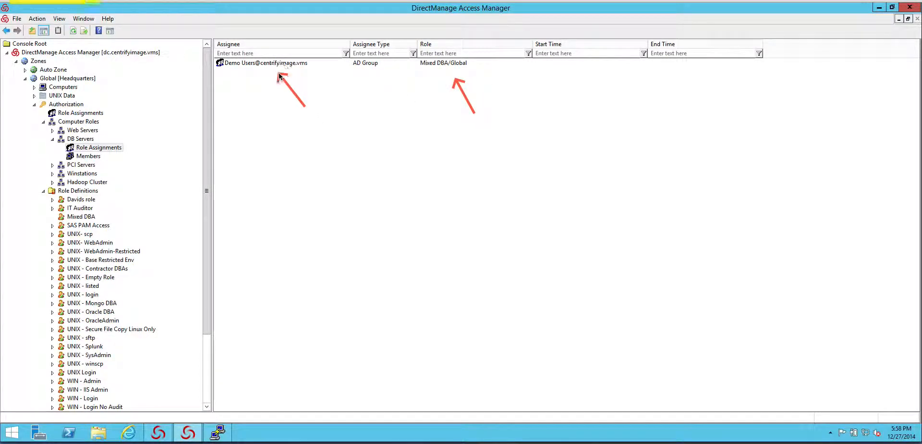
pyautogui.press('Escape')
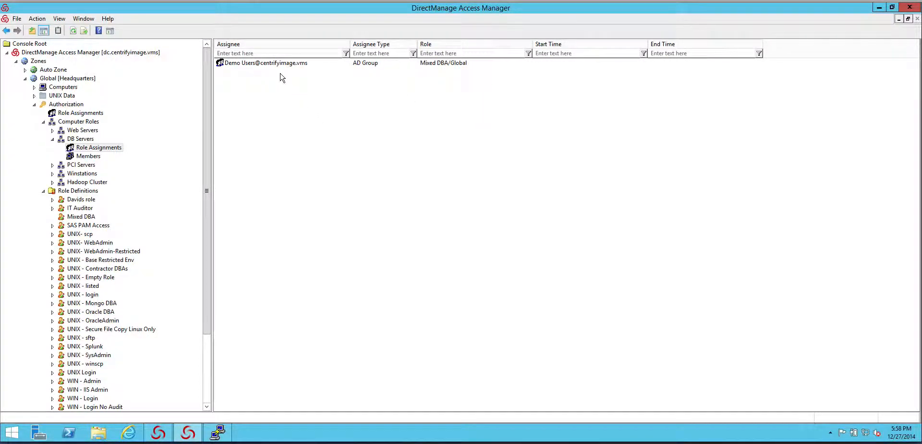
# Step: Check the member list in the AD properties of the Demo Users group assigned to DB Servers
pyautogui.rightClick(266, 63)
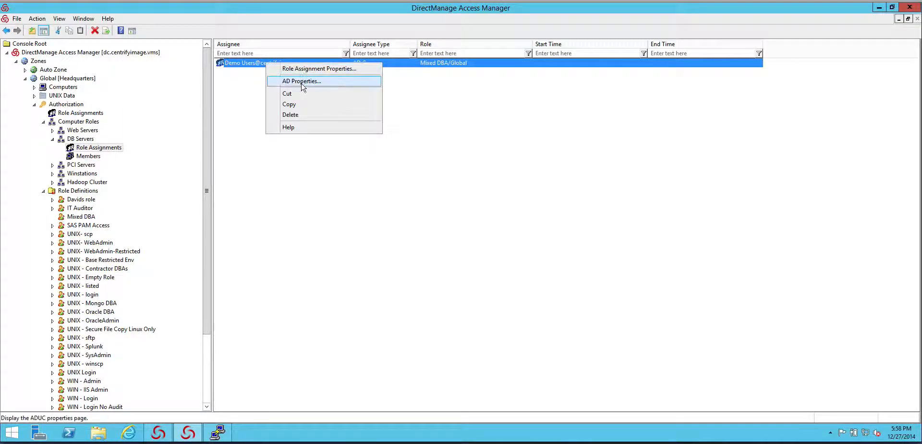
pyautogui.click(305, 82)
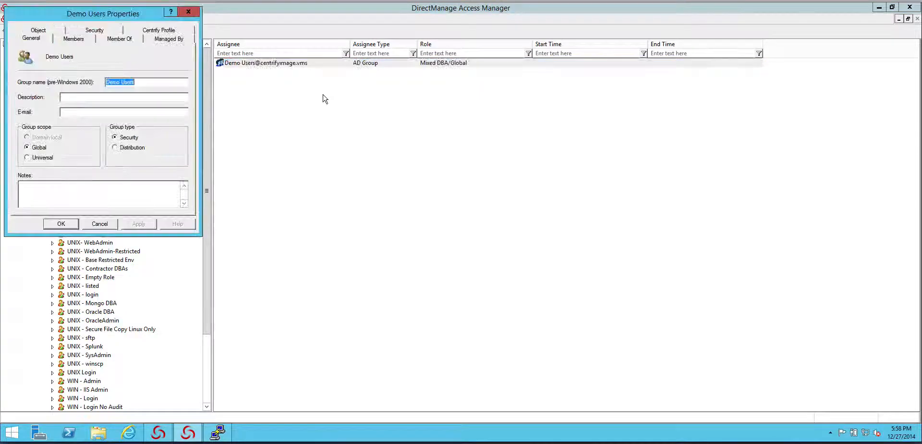
pyautogui.click(71, 41)
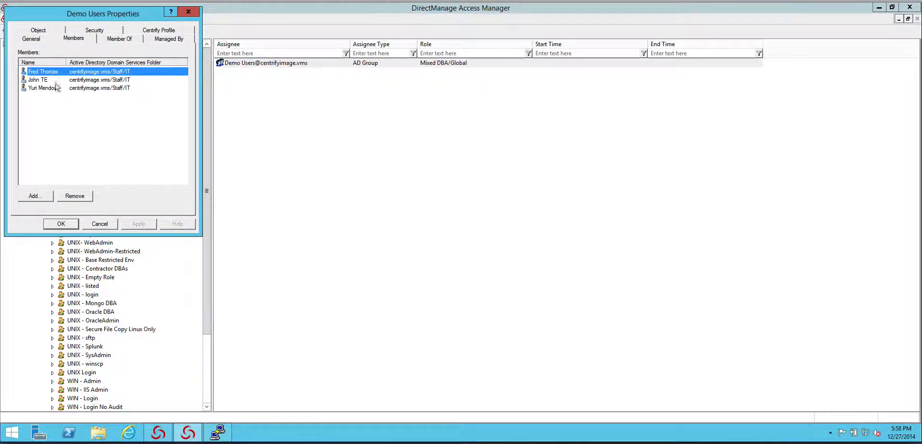
pyautogui.click(99, 224)
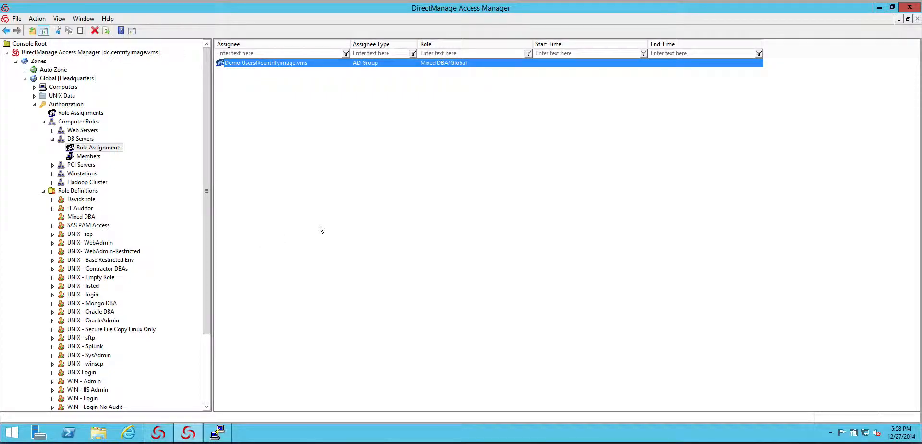
# Step: Try turning off immediate start and never expire in the Demo Users role assignment, and discard the changes
pyautogui.rightClick(316, 65)
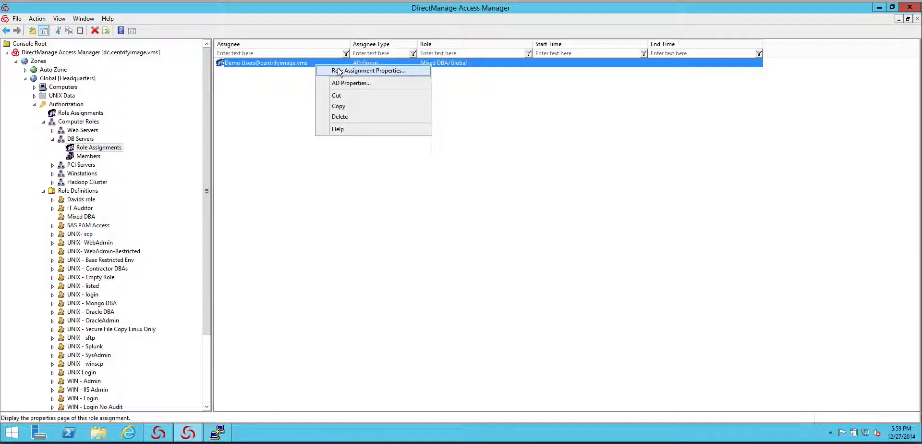
pyautogui.click(355, 70)
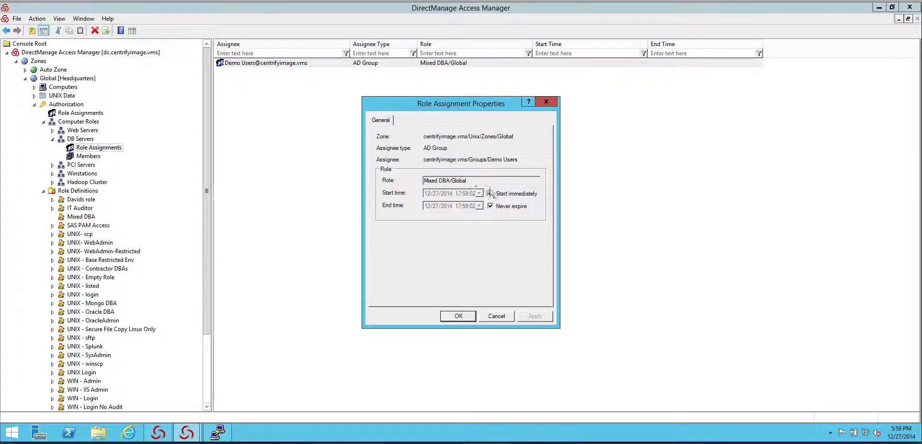
pyautogui.click(490, 193)
pyautogui.click(490, 206)
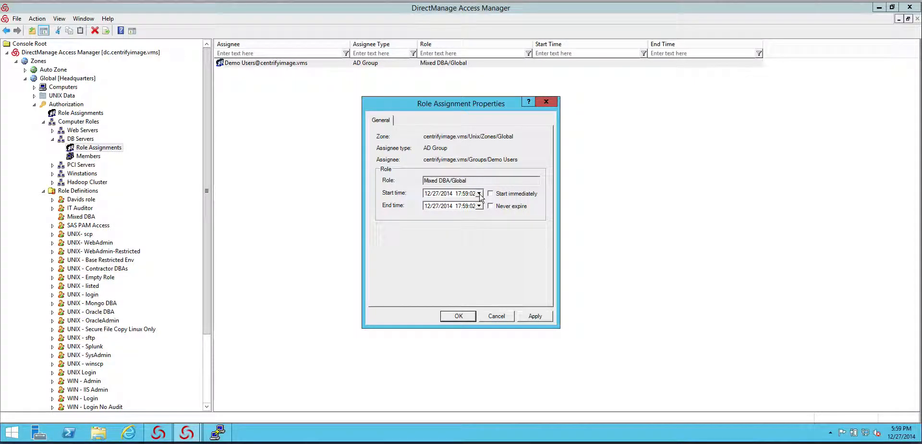
pyautogui.click(478, 193)
pyautogui.click(542, 202)
pyautogui.click(498, 316)
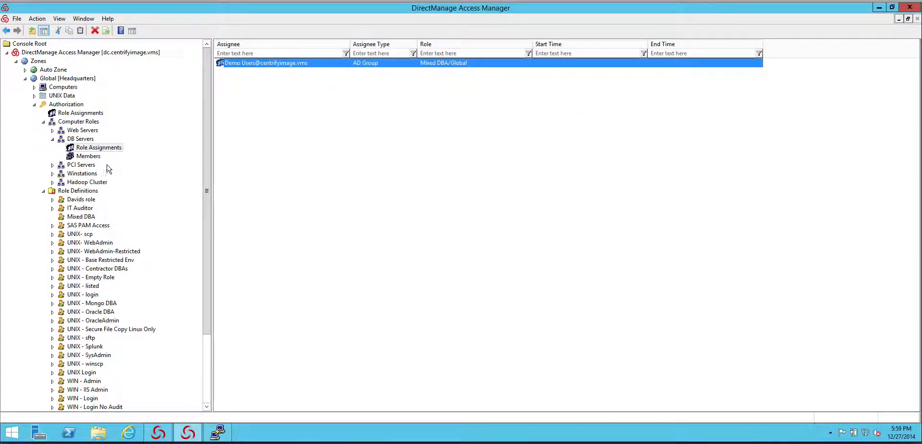
# Step: Examine the Mixed DBA role's applicable days and times, system rights and audit level
pyautogui.moveTo(206, 218); pyautogui.dragTo(206, 267)
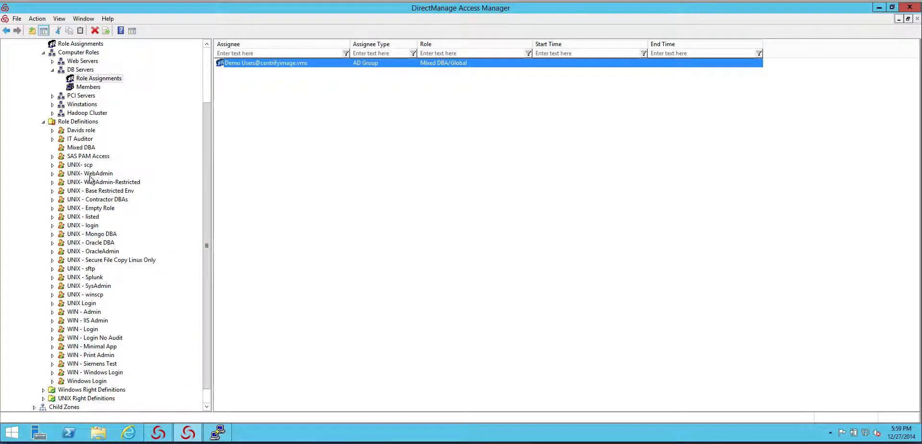
pyautogui.rightClick(85, 148)
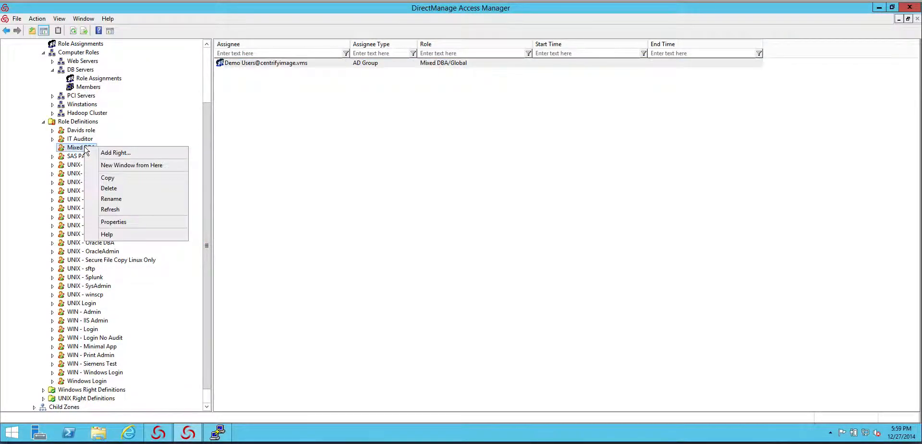
pyautogui.click(115, 222)
pyautogui.click(404, 239)
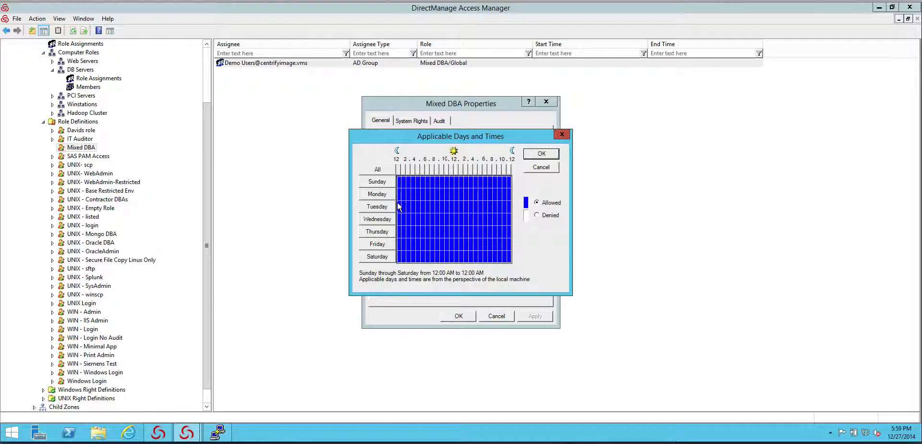
pyautogui.click(533, 167)
pyautogui.click(407, 122)
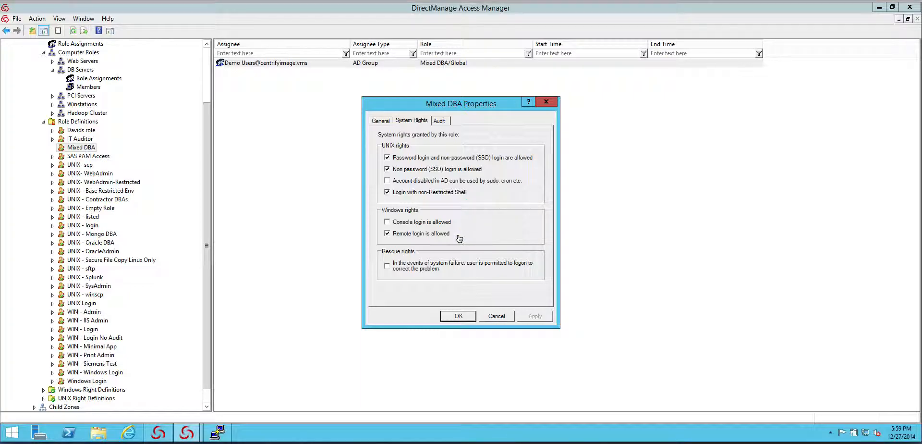
pyautogui.click(440, 121)
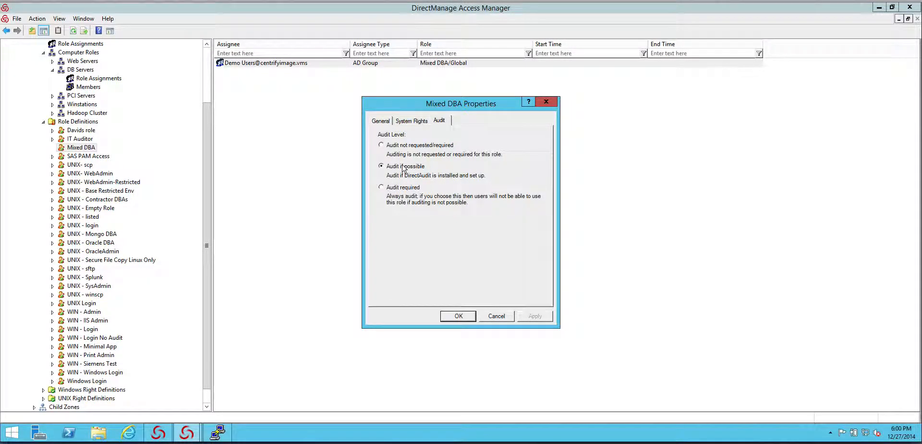
pyautogui.click(496, 316)
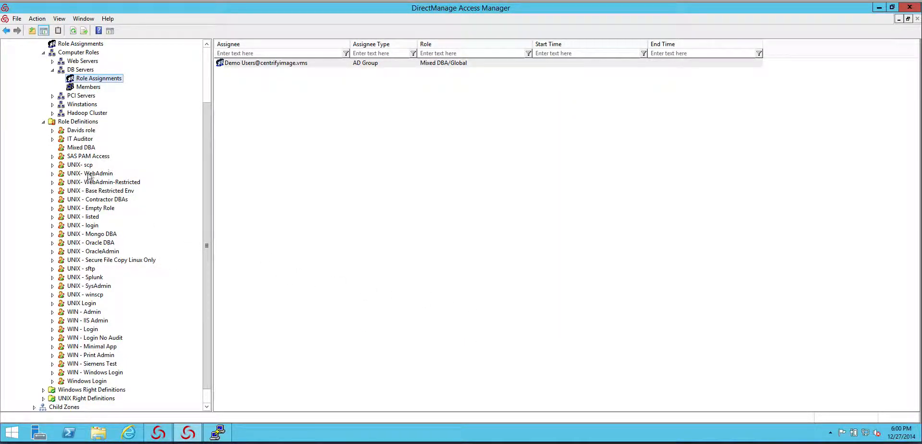
# Step: Inspect the match path and environment settings of the "DBA Oracle - sqlplus as oracle" command right in the Mixed DBA role
pyautogui.click(81, 150)
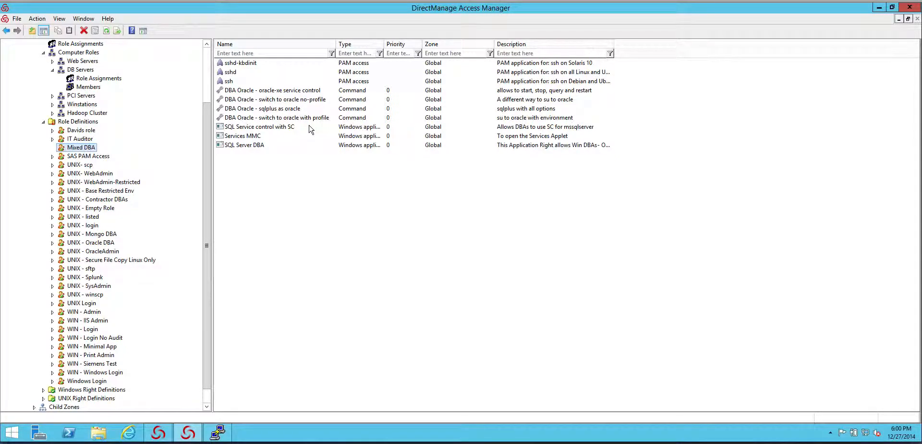
pyautogui.click(262, 109)
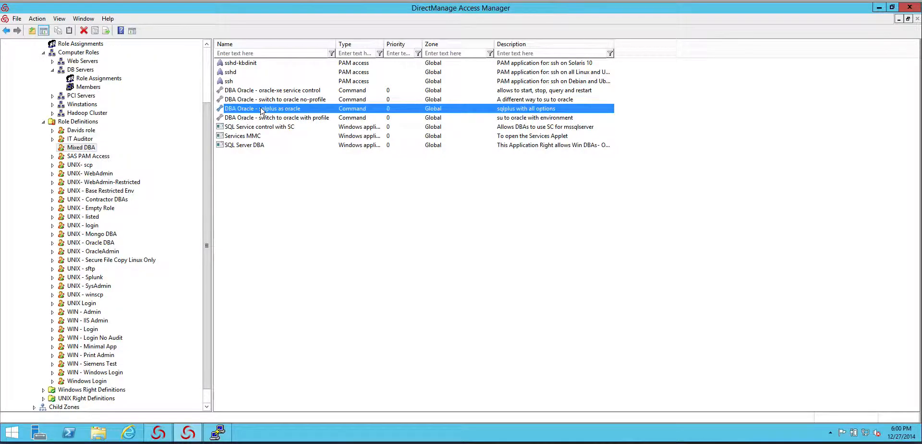
pyautogui.doubleClick(262, 109)
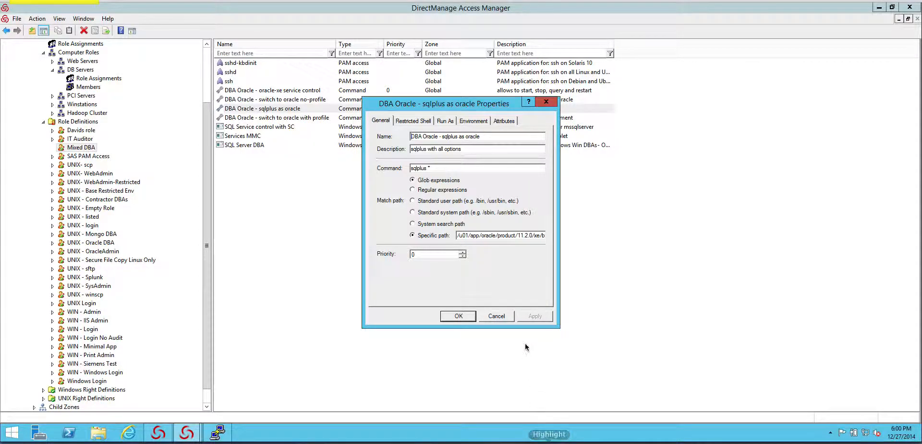
pyautogui.moveTo(525, 287); pyautogui.dragTo(492, 249)
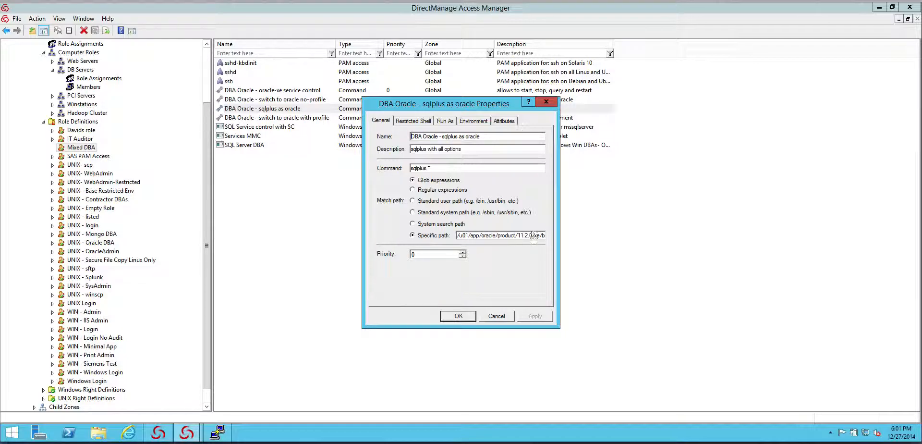
pyautogui.moveTo(489, 235); pyautogui.dragTo(562, 242)
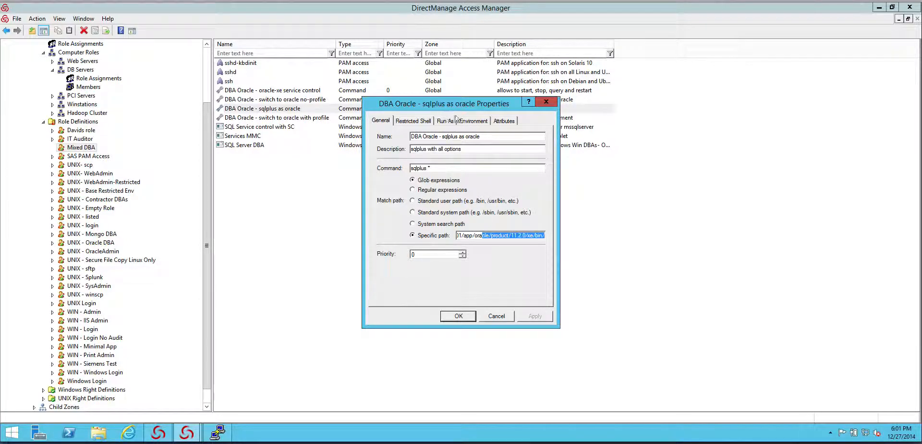
pyautogui.click(473, 121)
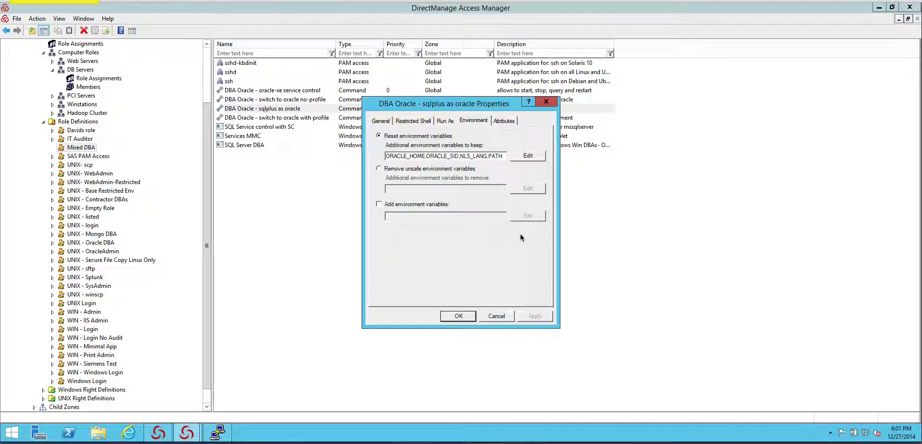
pyautogui.click(499, 317)
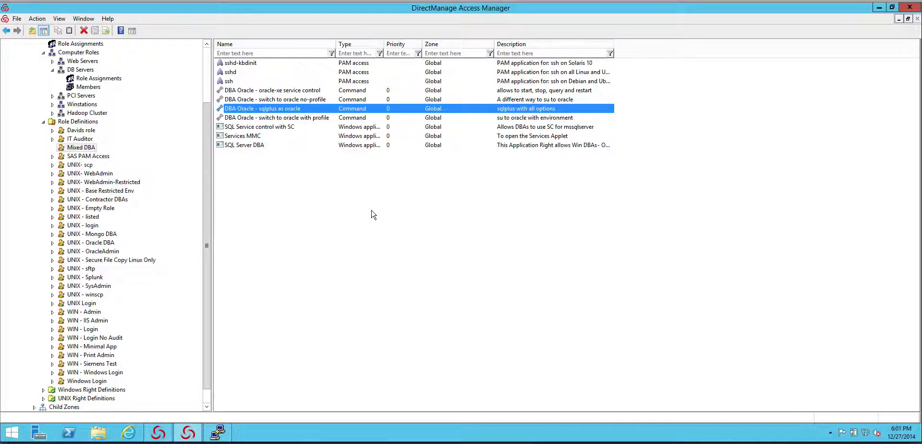
# Step: Expand the Windows Right Definitions in the Global zone's authorization tree
pyautogui.scroll(-1, 201, 351)
pyautogui.click(43, 373)
pyautogui.click(209, 376)
pyautogui.scroll(-1, 210, 376)
# Step: Launch Notepad through the Windows Run command and return to DirectManage Access Manager
pyautogui.rightClick(12, 432)
pyautogui.click(60, 401)
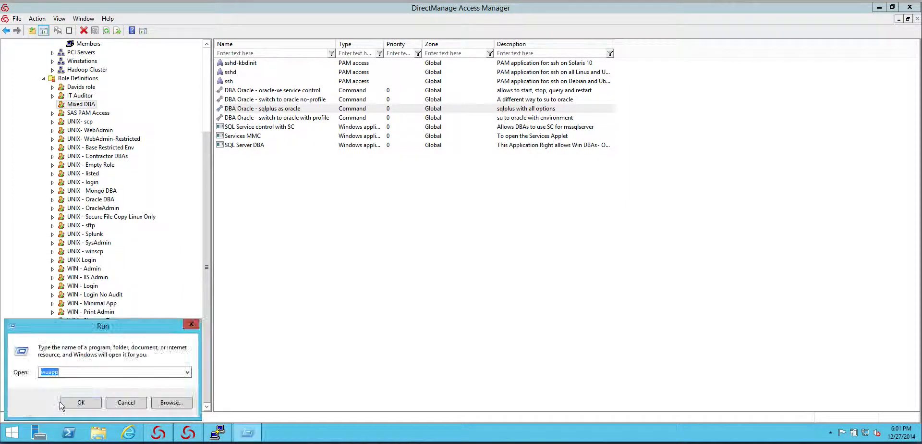
pyautogui.write('n')
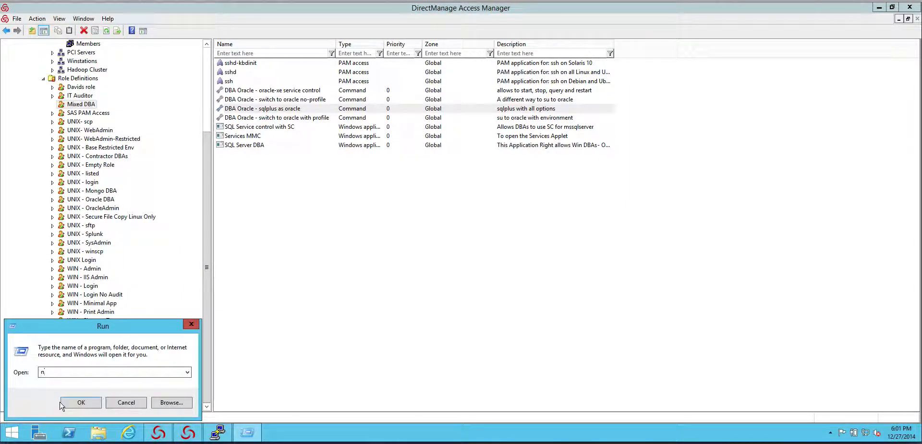
pyautogui.write('otepad')
pyautogui.press('Return')
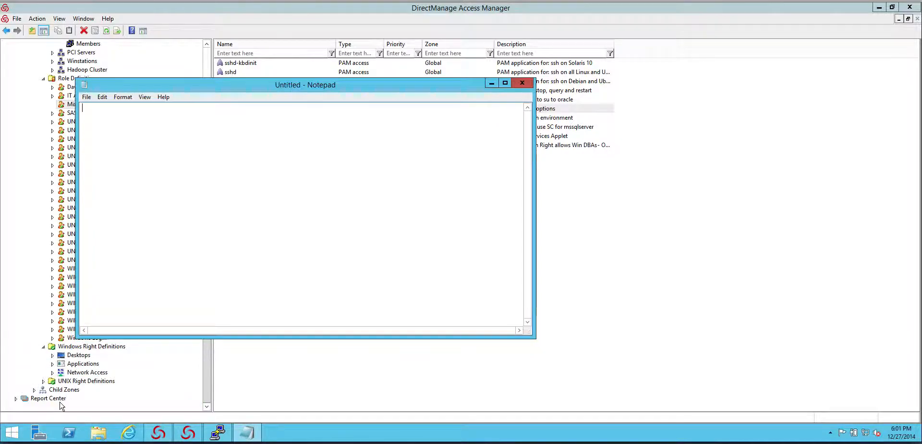
pyautogui.click(586, 246)
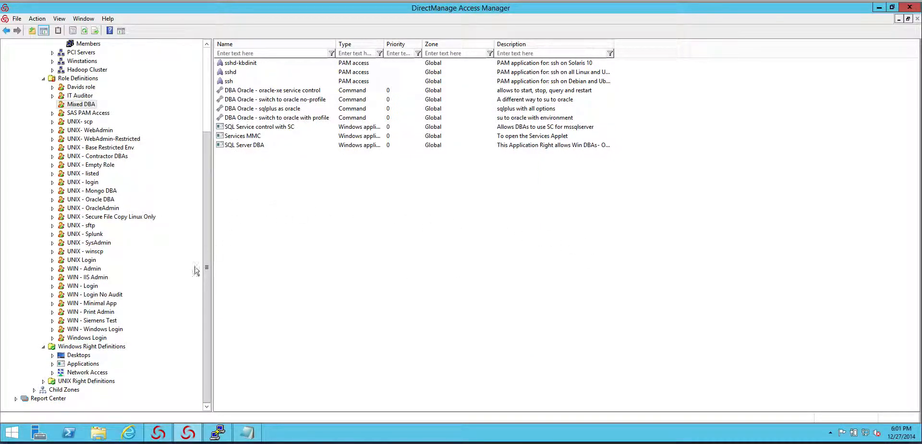
# Step: Start a new Windows application right and fill a match criteria definition from the running notepad.exe process on the local computer
pyautogui.click(83, 364)
pyautogui.rightClick(284, 266)
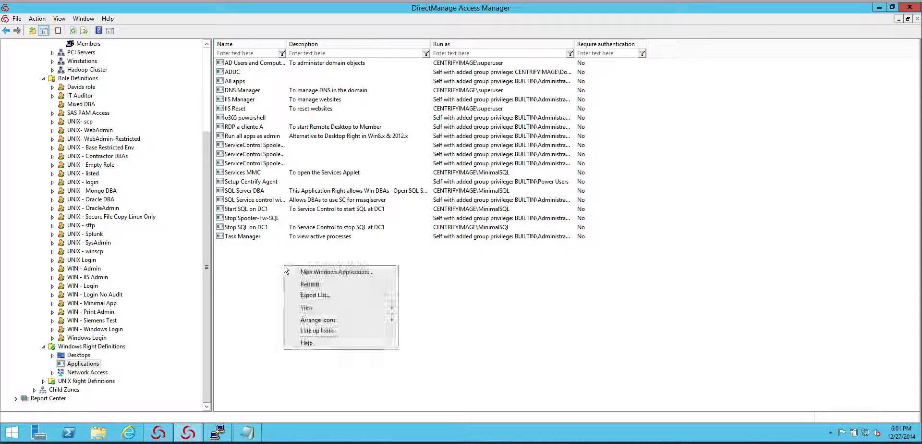
pyautogui.click(307, 274)
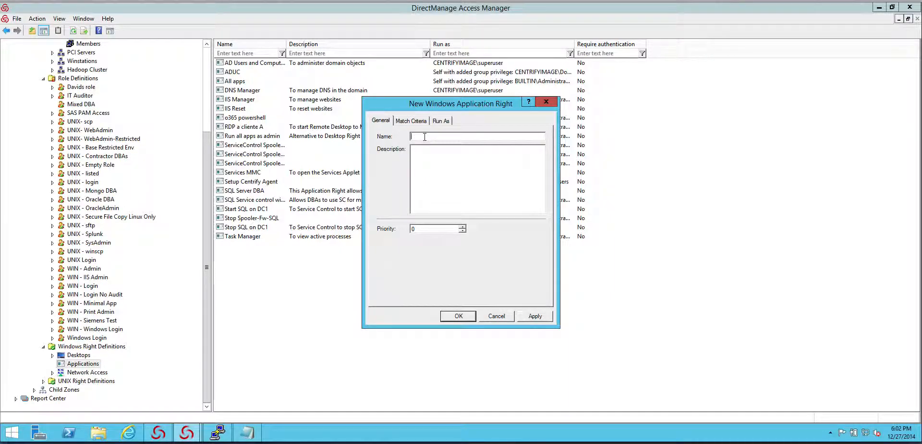
pyautogui.click(411, 121)
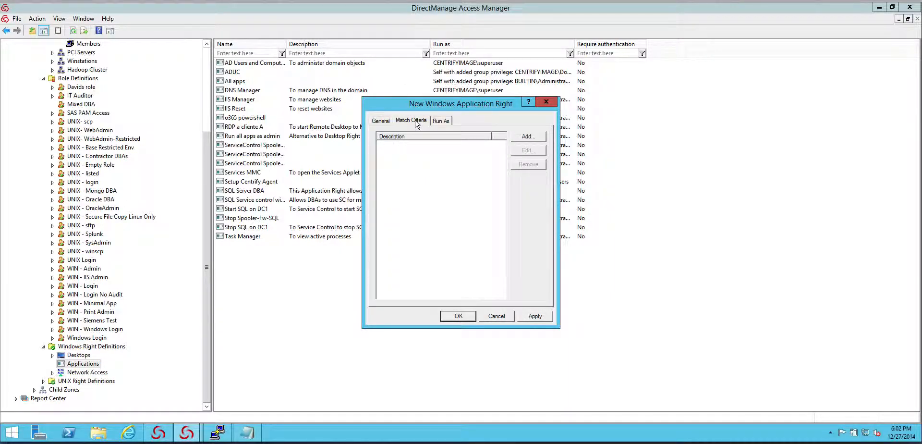
pyautogui.click(527, 138)
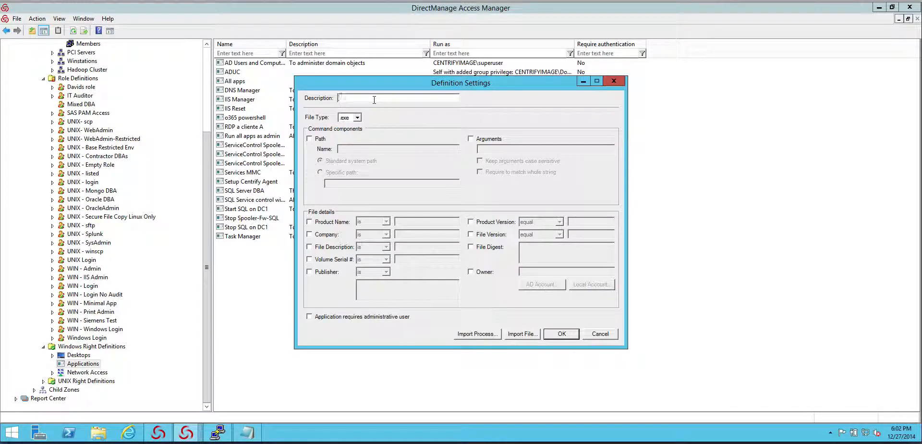
pyautogui.click(486, 334)
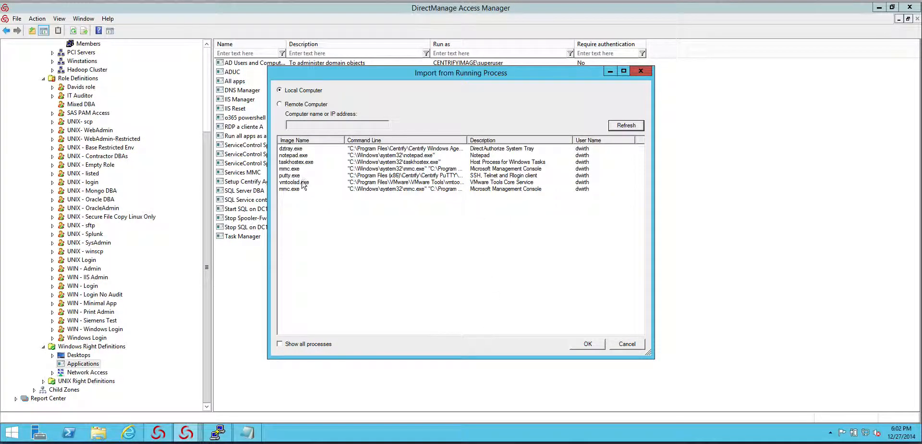
pyautogui.doubleClick(294, 155)
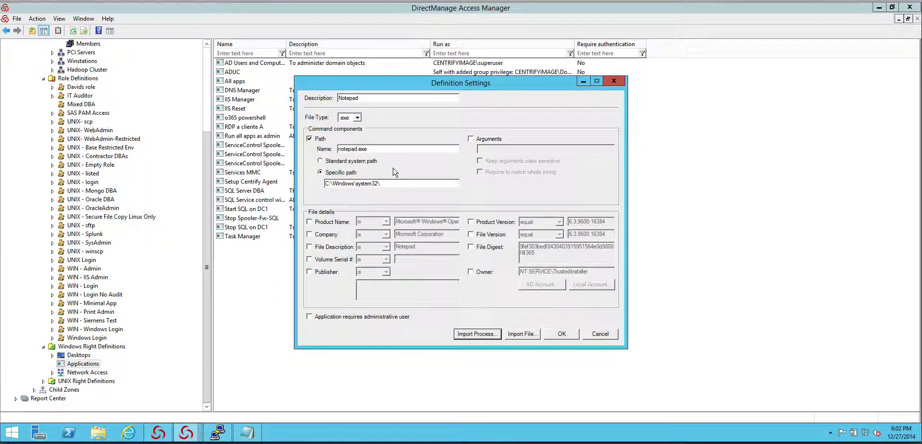
# Step: Enable the Arguments condition in the Notepad definition and save it to the right's match criteria
pyautogui.click(471, 139)
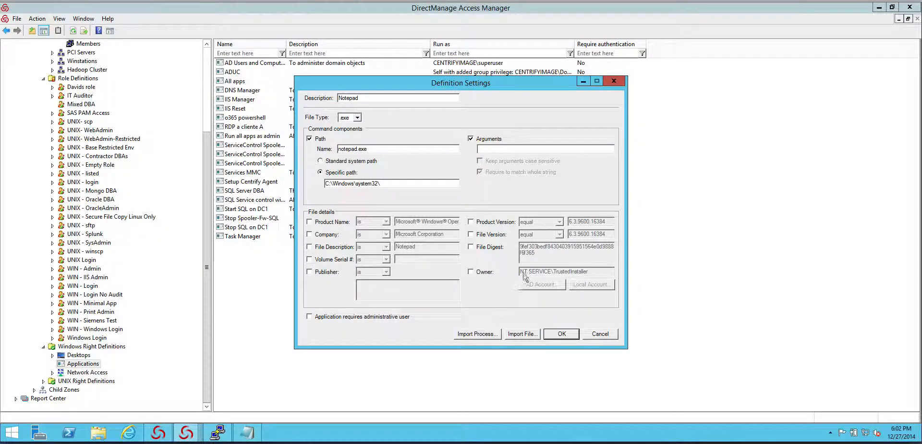
pyautogui.click(489, 337)
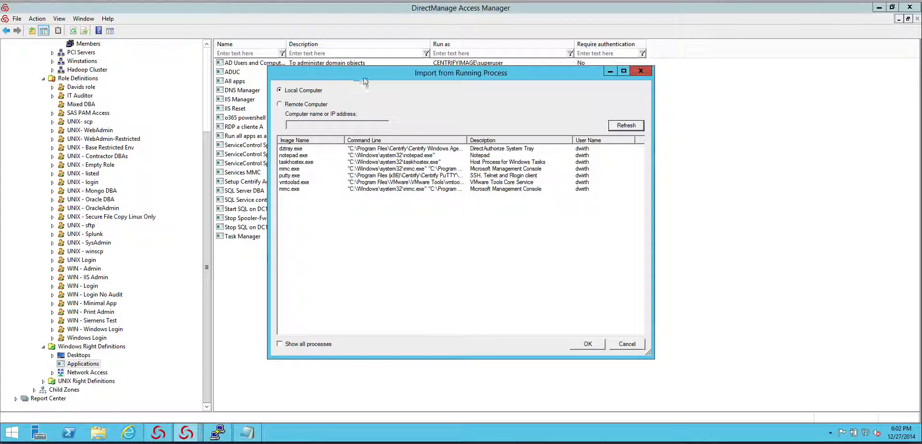
pyautogui.click(628, 344)
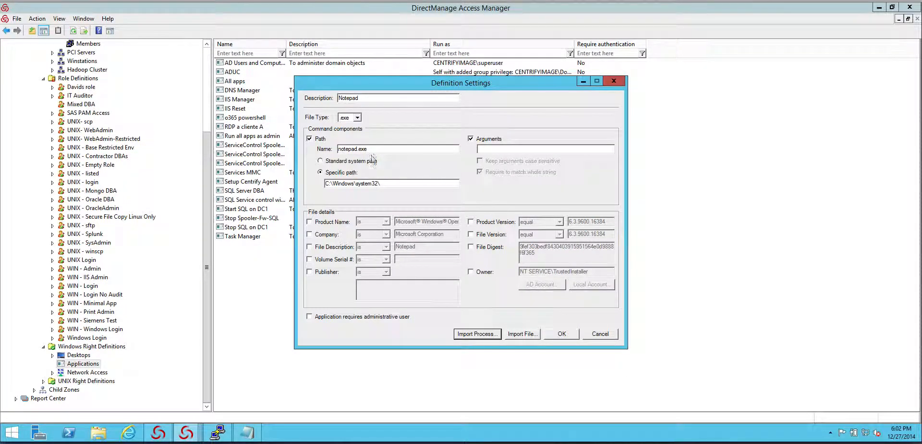
pyautogui.click(562, 333)
# Step: Add a second match criteria definition imported from the file c:\windows\System32\sc.exe
pyautogui.click(528, 139)
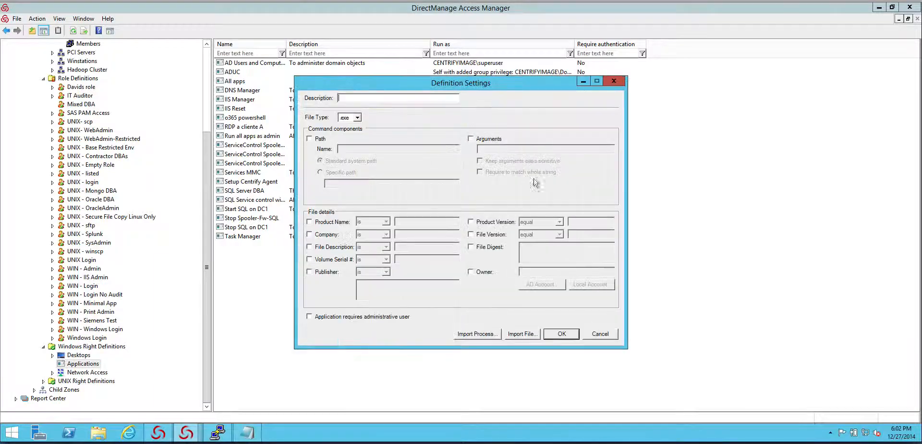
pyautogui.click(522, 334)
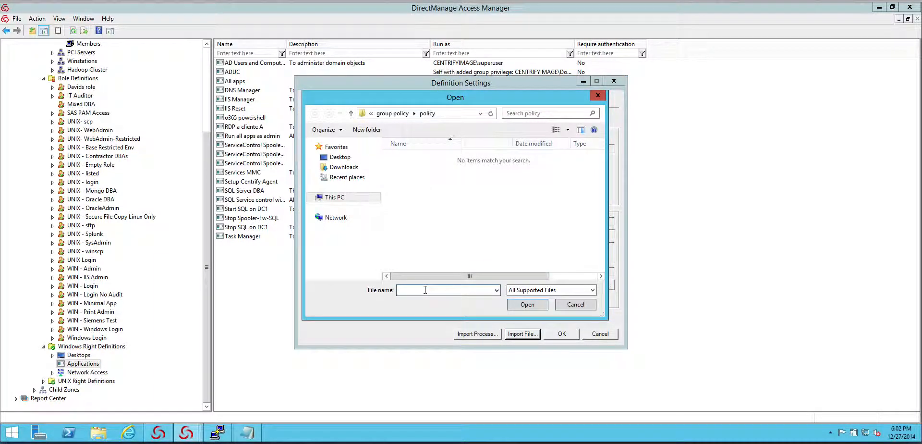
pyautogui.write('c:\\windows\\sys')
pyautogui.press('Down')
pyautogui.press('Down')
pyautogui.press('Down')
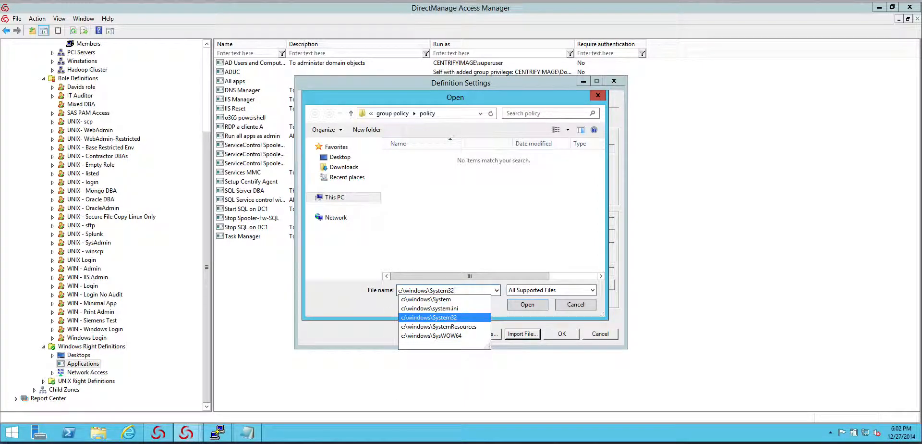
pyautogui.write('\\s')
pyautogui.press('Down')
pyautogui.press('Down')
pyautogui.press('Down')
pyautogui.press('Down')
pyautogui.press('Down')
pyautogui.press('Down')
pyautogui.press('Down')
pyautogui.press('Down')
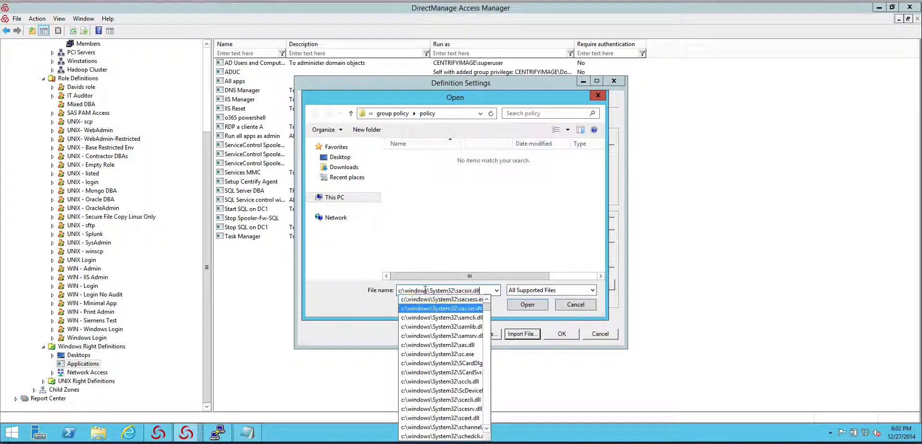
pyautogui.press('Up')
pyautogui.press('Return')
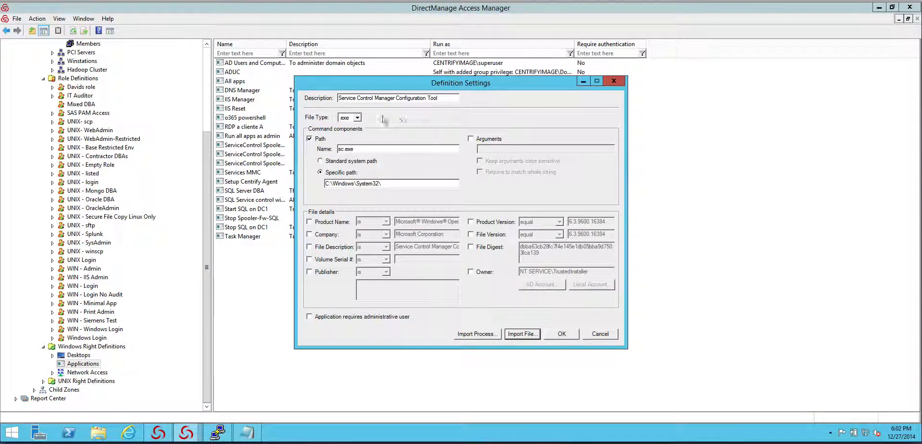
pyautogui.click(560, 335)
# Step: Add a third match criteria definition with file type .ps1 and the description "All powershell"
pyautogui.click(532, 138)
pyautogui.click(357, 118)
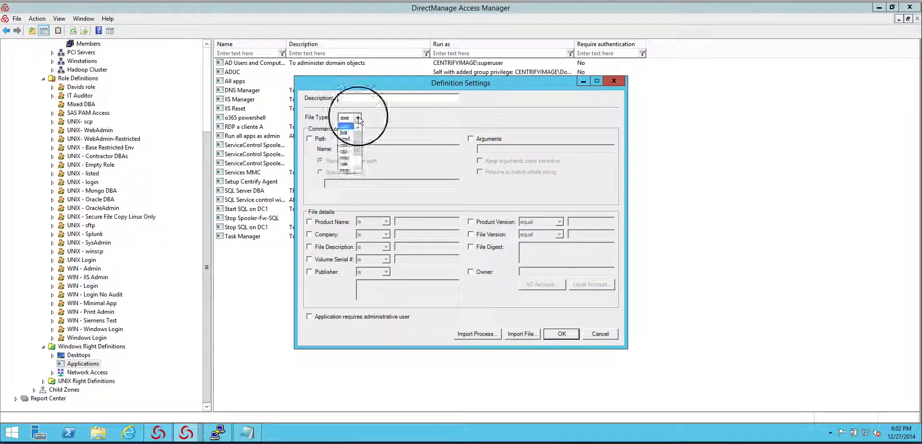
pyautogui.moveTo(360, 137); pyautogui.dragTo(363, 157)
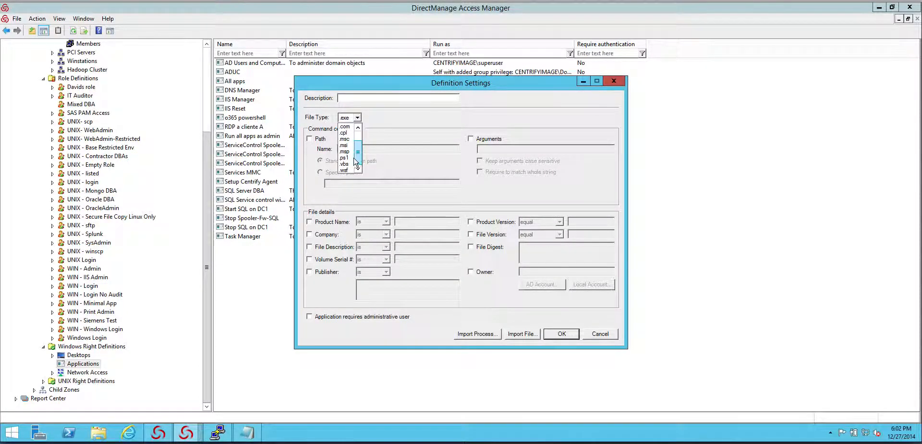
pyautogui.click(345, 158)
pyautogui.click(357, 99)
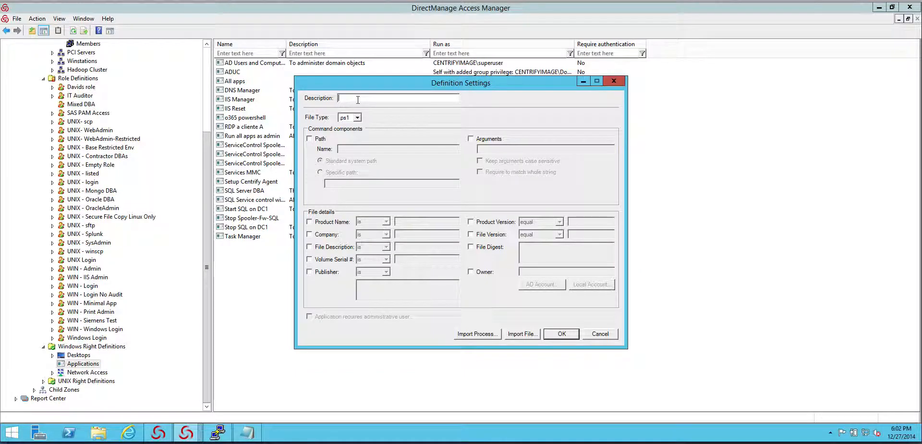
pyautogui.write('All powershell')
pyautogui.click(562, 334)
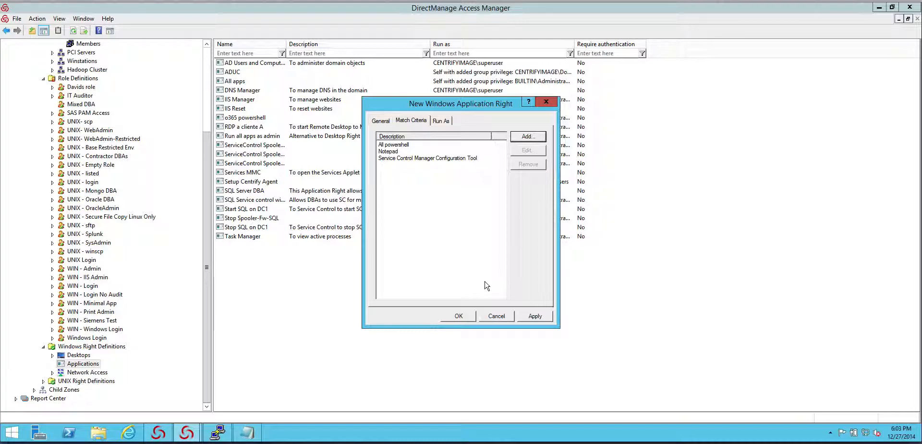
# Step: Set the application right to run as a specific user, searching the centrifyimage.vms domain for the service account
pyautogui.click(444, 124)
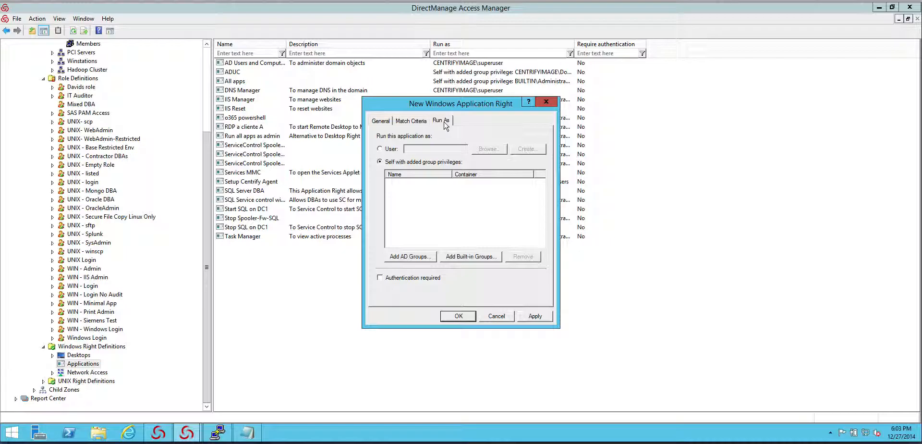
pyautogui.click(380, 148)
pyautogui.click(488, 149)
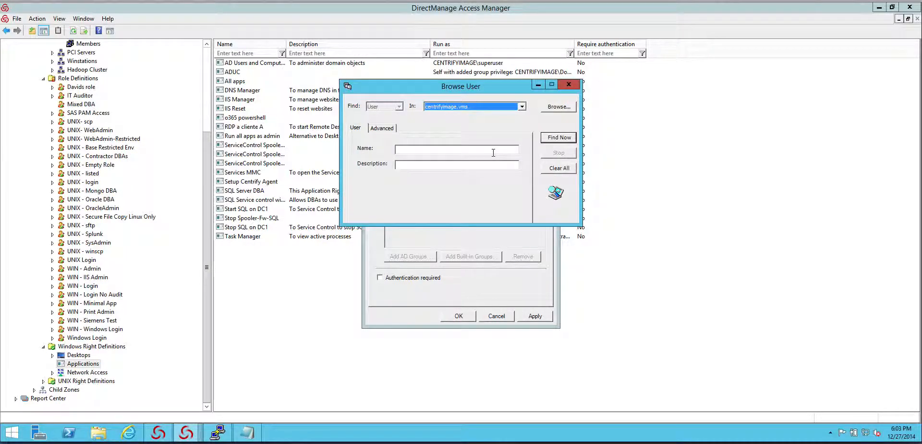
pyautogui.click(512, 107)
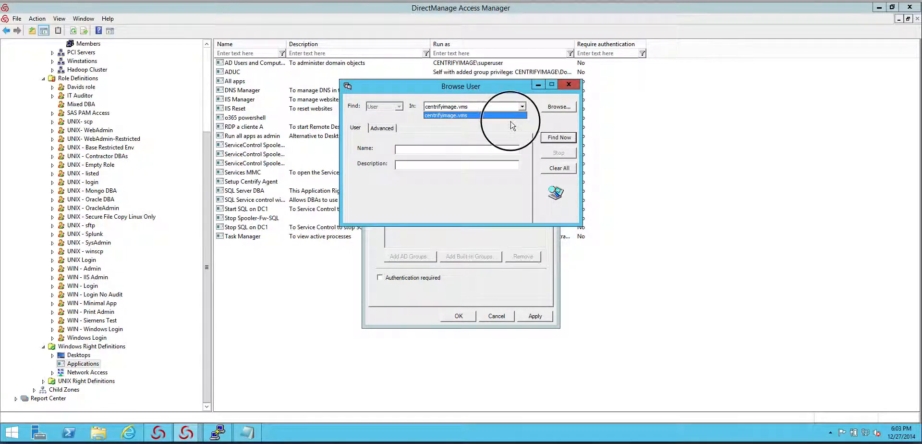
pyautogui.click(510, 121)
pyautogui.click(447, 149)
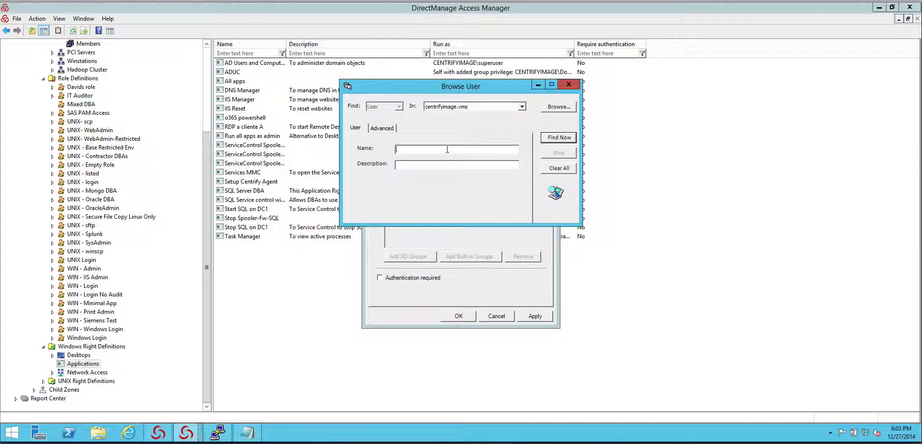
pyautogui.write('cer')
pyautogui.click(559, 138)
pyautogui.doubleClick(393, 246)
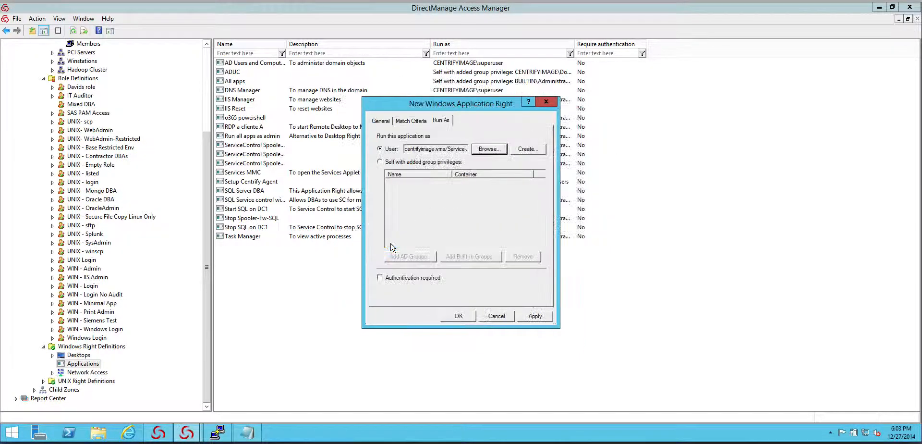
pyautogui.click(449, 149)
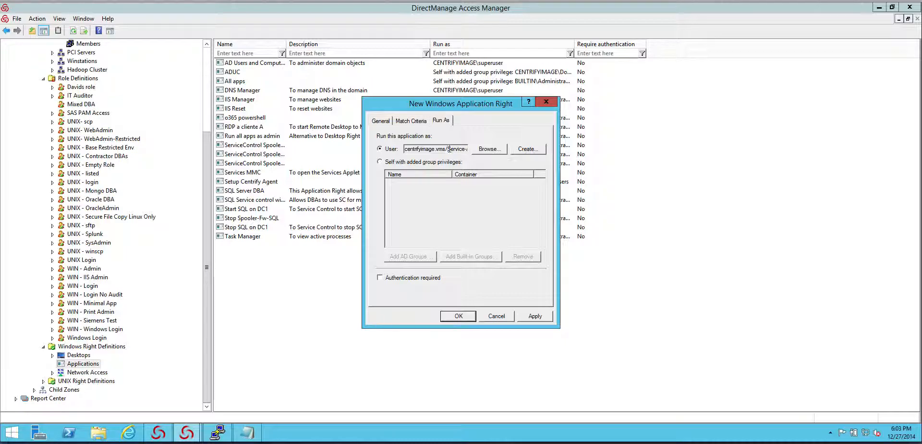
# Step: Try running as self with the built-in Administrators group's added privileges, and discard the new Windows application right
pyautogui.click(401, 162)
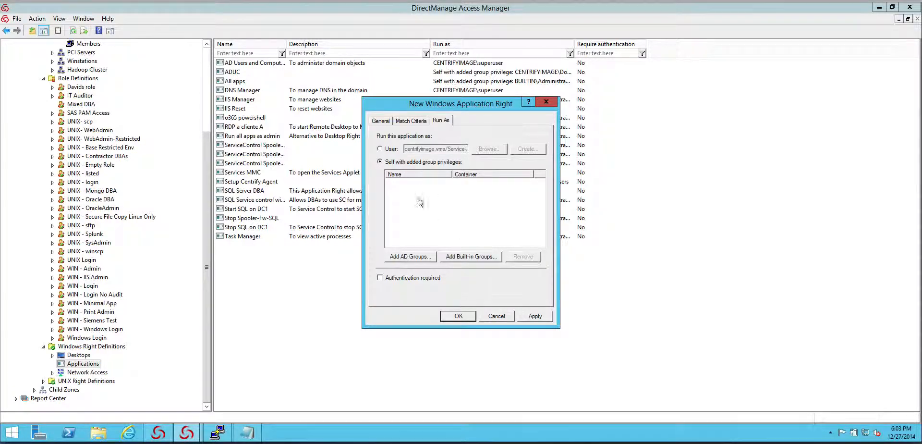
pyautogui.click(473, 258)
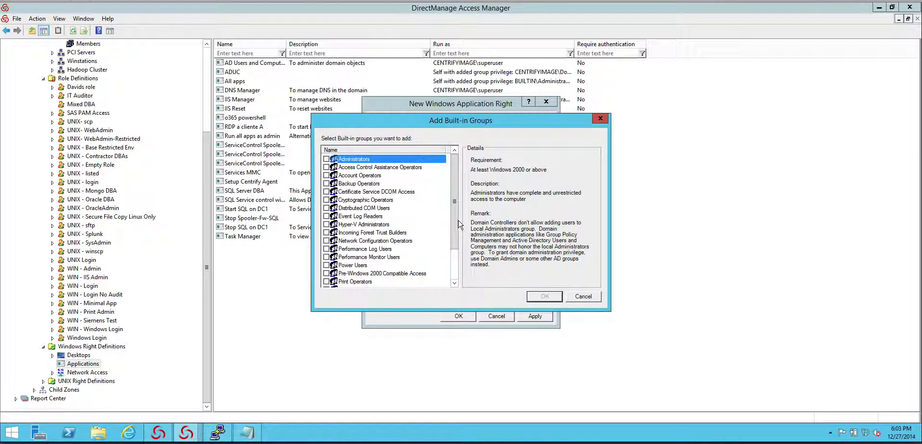
pyautogui.moveTo(459, 224); pyautogui.dragTo(461, 201)
pyautogui.click(326, 160)
pyautogui.click(583, 296)
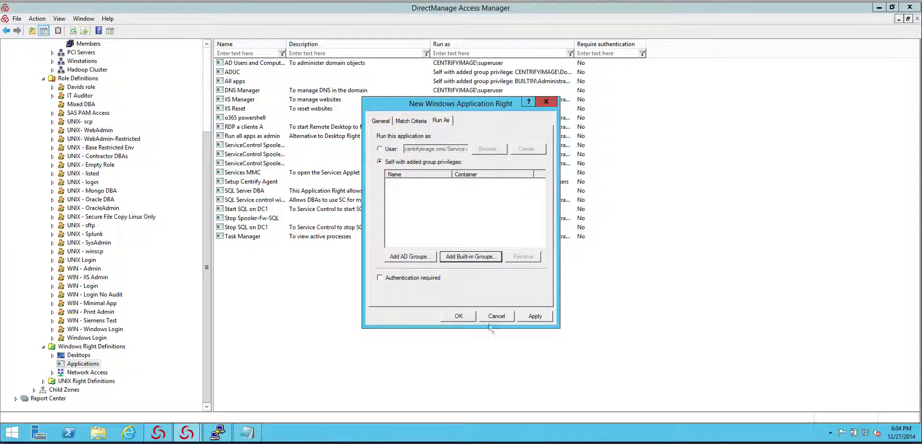
pyautogui.click(477, 291)
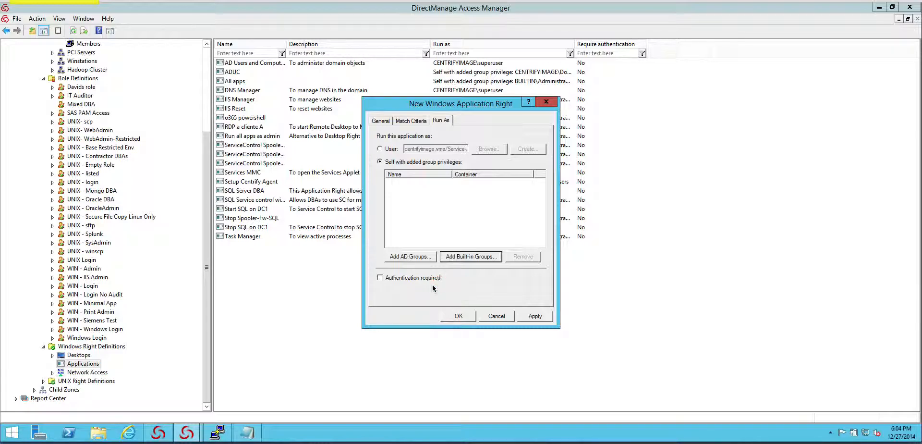
pyautogui.click(493, 316)
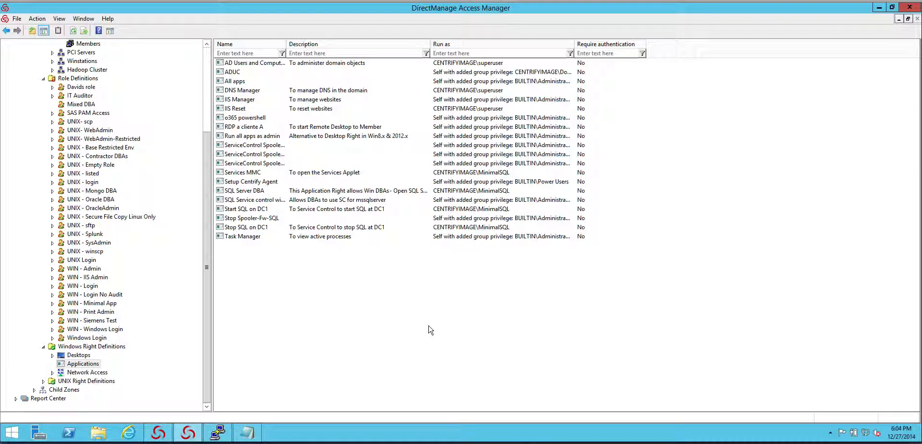
pyautogui.moveTo(206, 333); pyautogui.dragTo(205, 247)
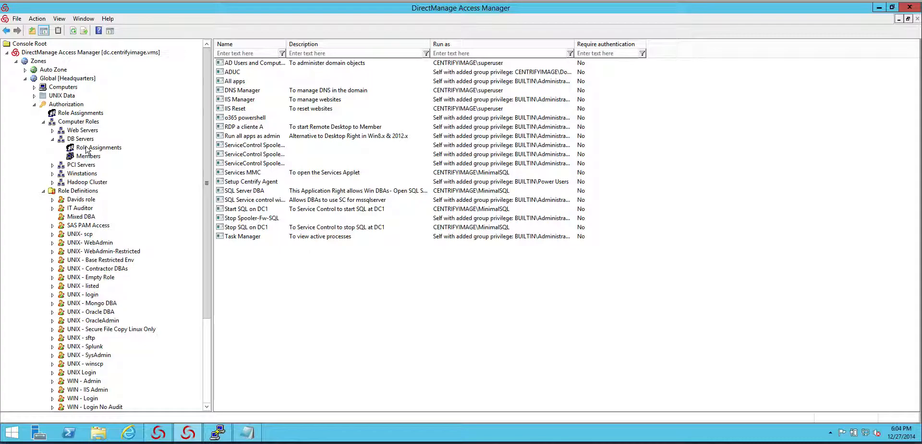
pyautogui.rightClick(706, 437)
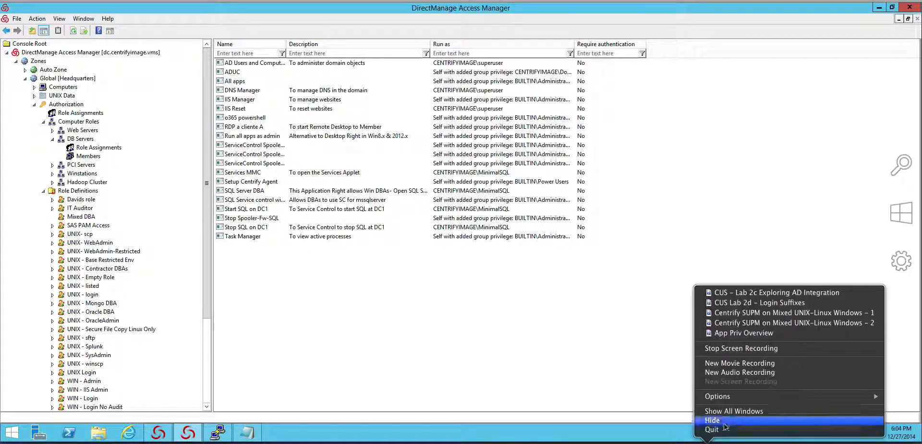